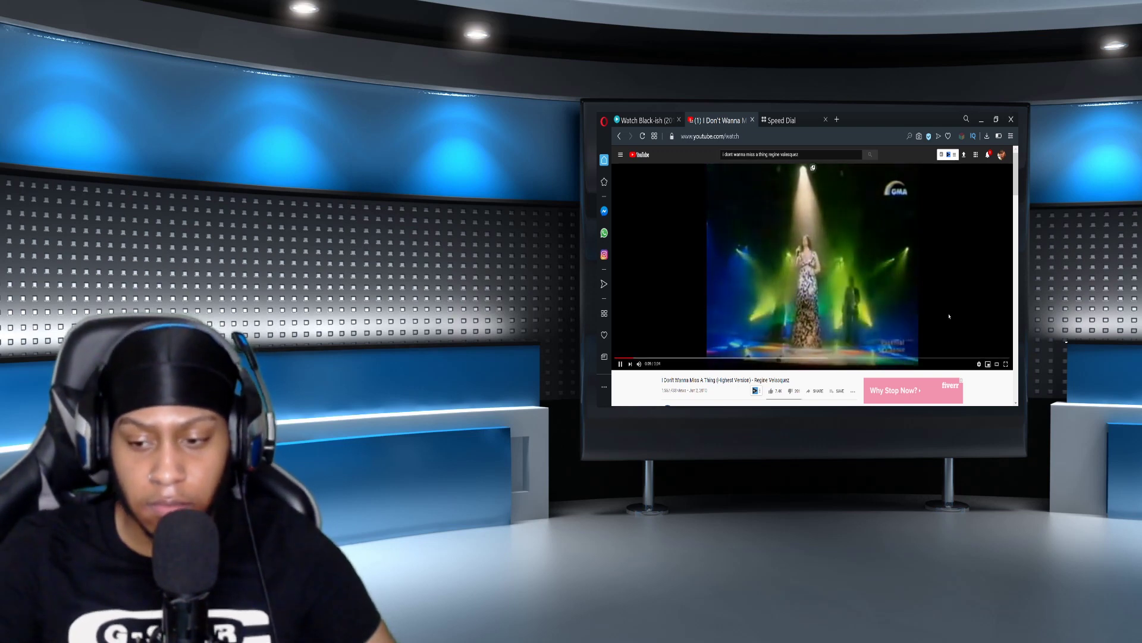
Drop the performance video to 240p quality, then pause it partway through.
{"action": "left_click", "coordinate": [979, 364]}
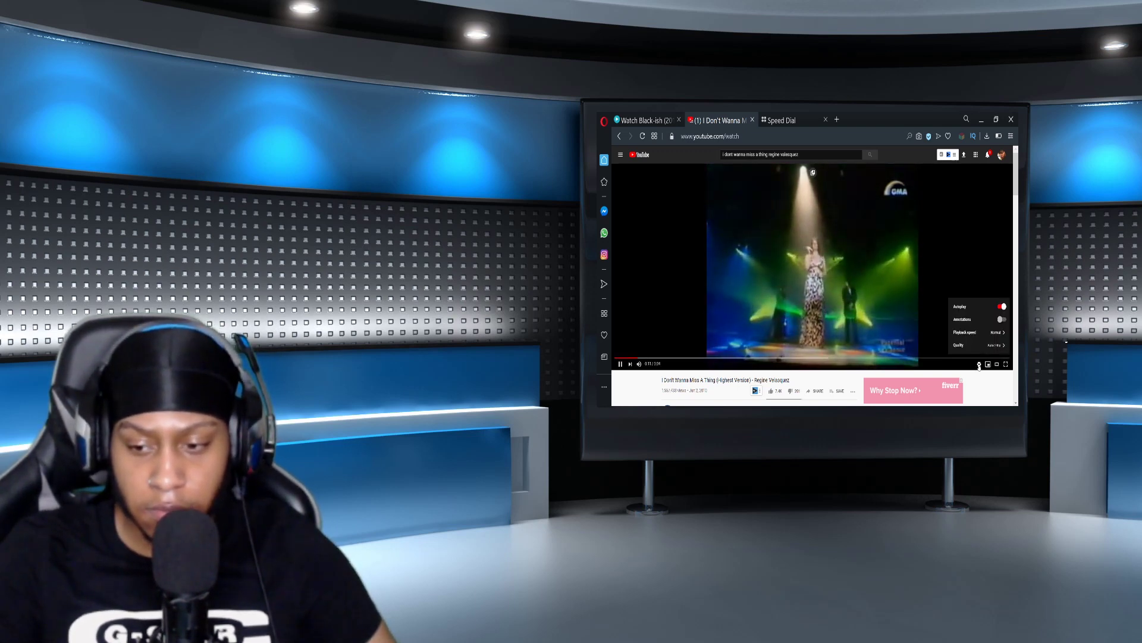
{"action": "left_click", "coordinate": [977, 345]}
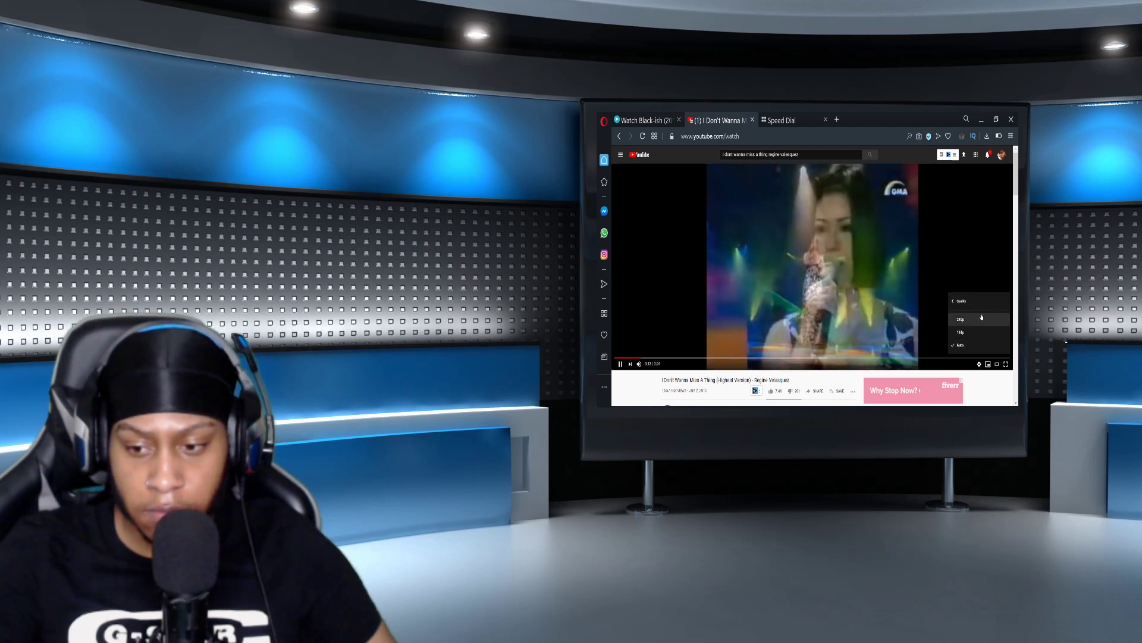
{"action": "left_click", "coordinate": [980, 317]}
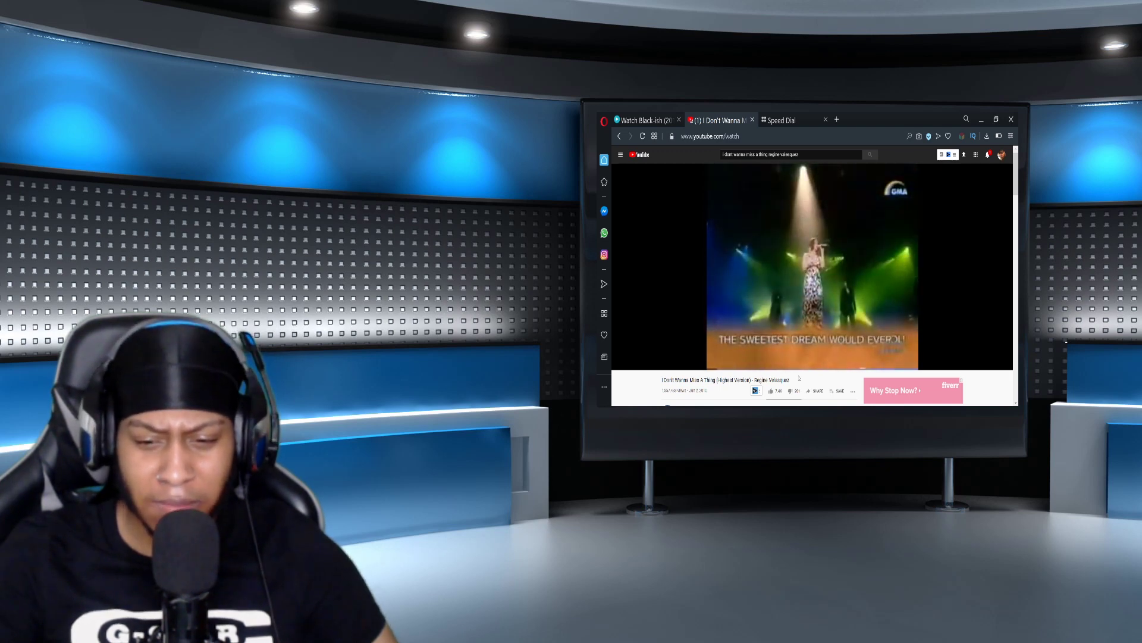
{"action": "left_click", "coordinate": [829, 279]}
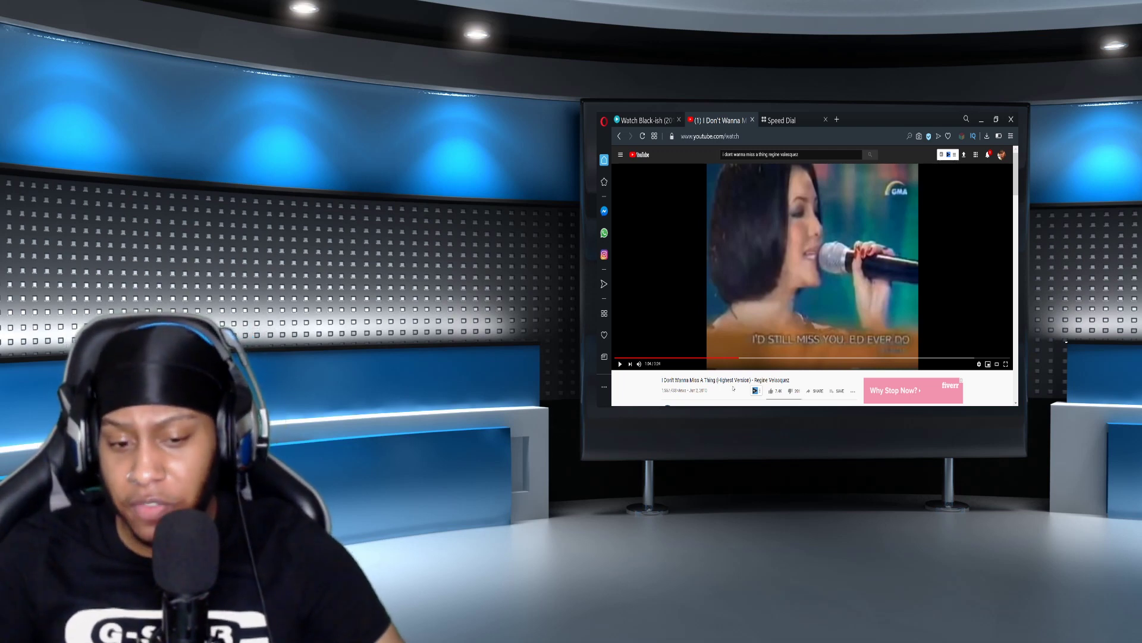
{"action": "scroll", "coordinate": [736, 388], "scroll_direction": "down", "scroll_amount": 2}
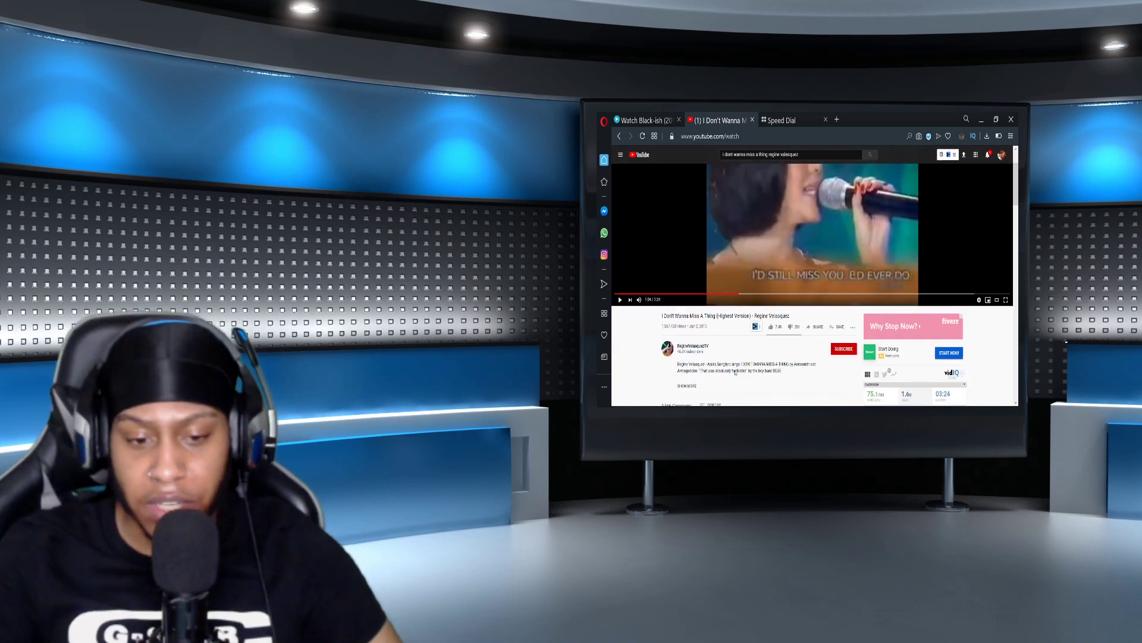
{"action": "scroll", "coordinate": [736, 371], "scroll_direction": "up", "scroll_amount": 2}
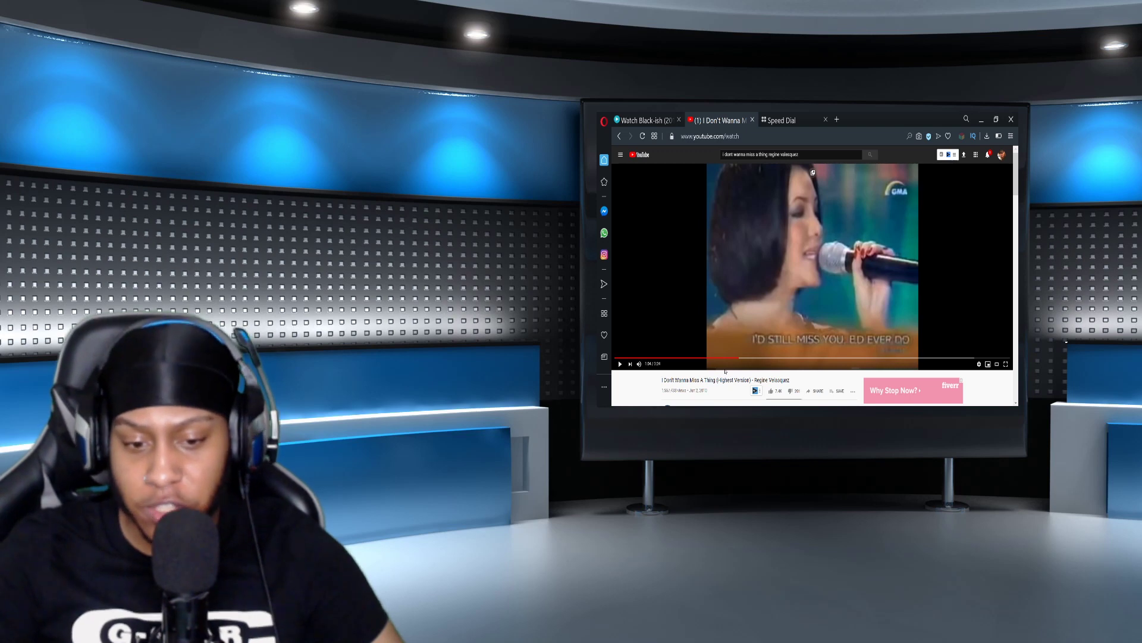
{"action": "scroll", "coordinate": [725, 371], "scroll_direction": "down", "scroll_amount": 2}
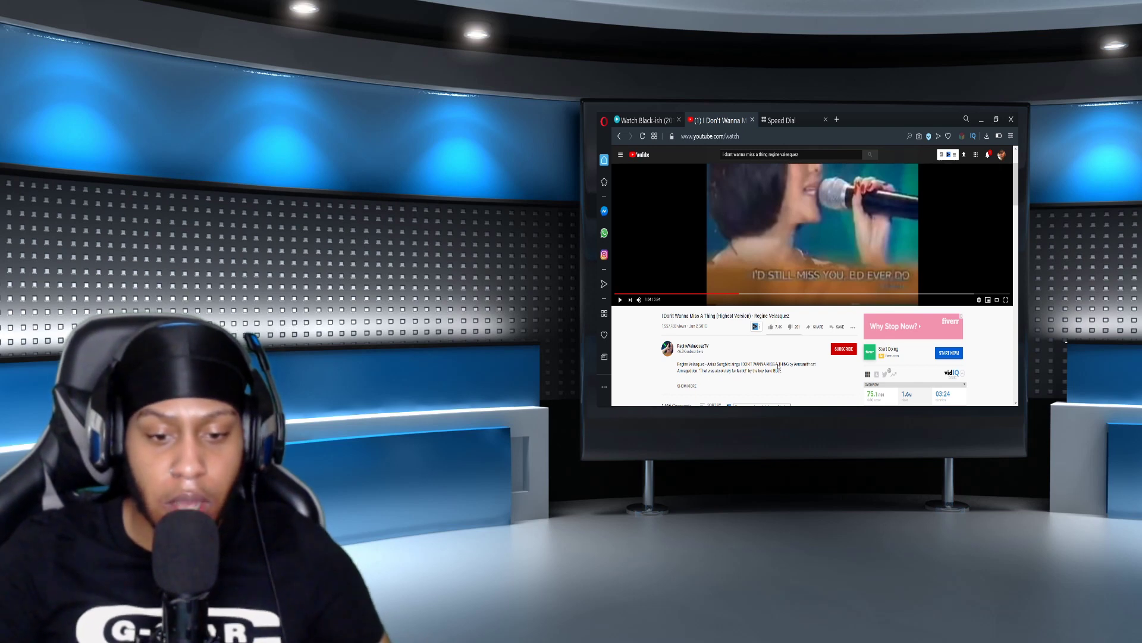
{"action": "scroll", "coordinate": [762, 367], "scroll_direction": "up", "scroll_amount": 2}
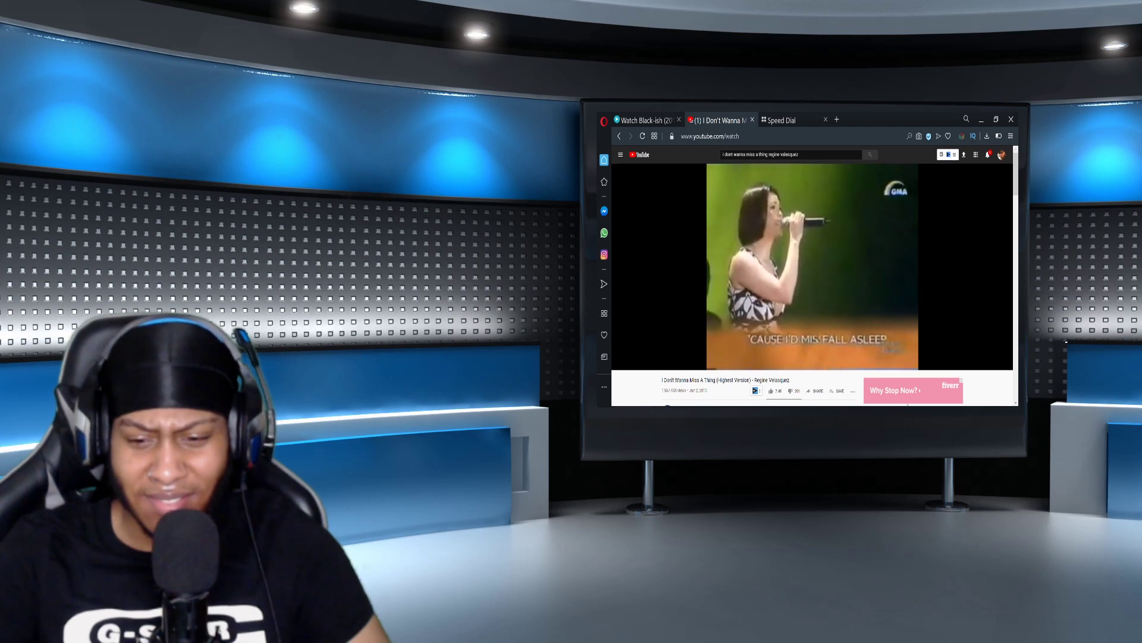
Pause the performance briefly to react, then resume playback toward the group finale.
{"action": "left_click", "coordinate": [835, 315]}
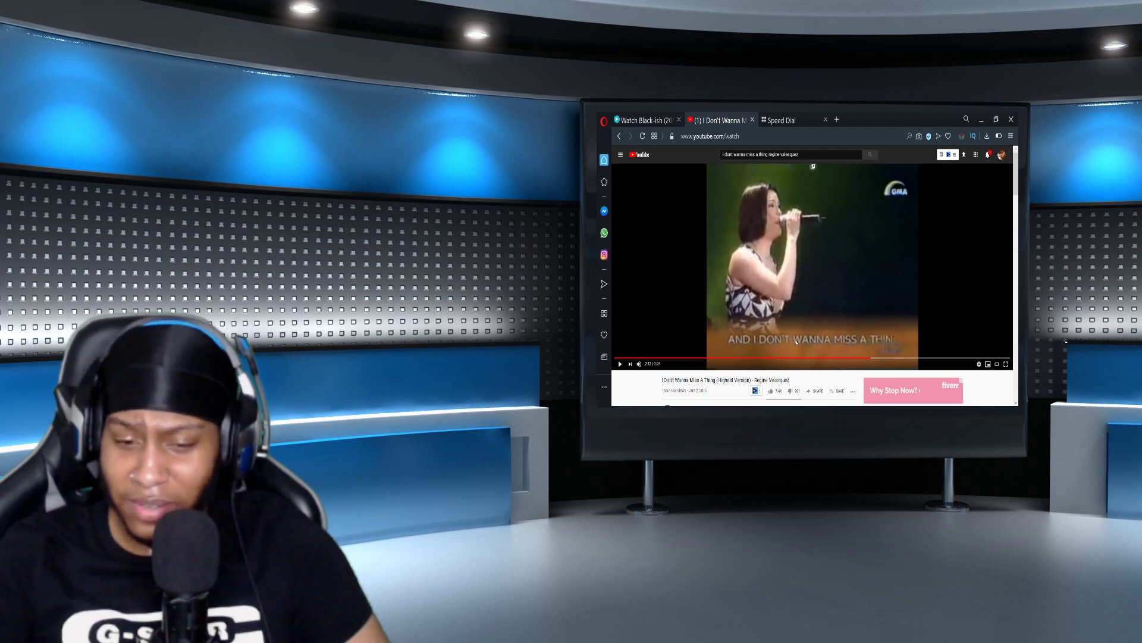
{"action": "left_click", "coordinate": [804, 301]}
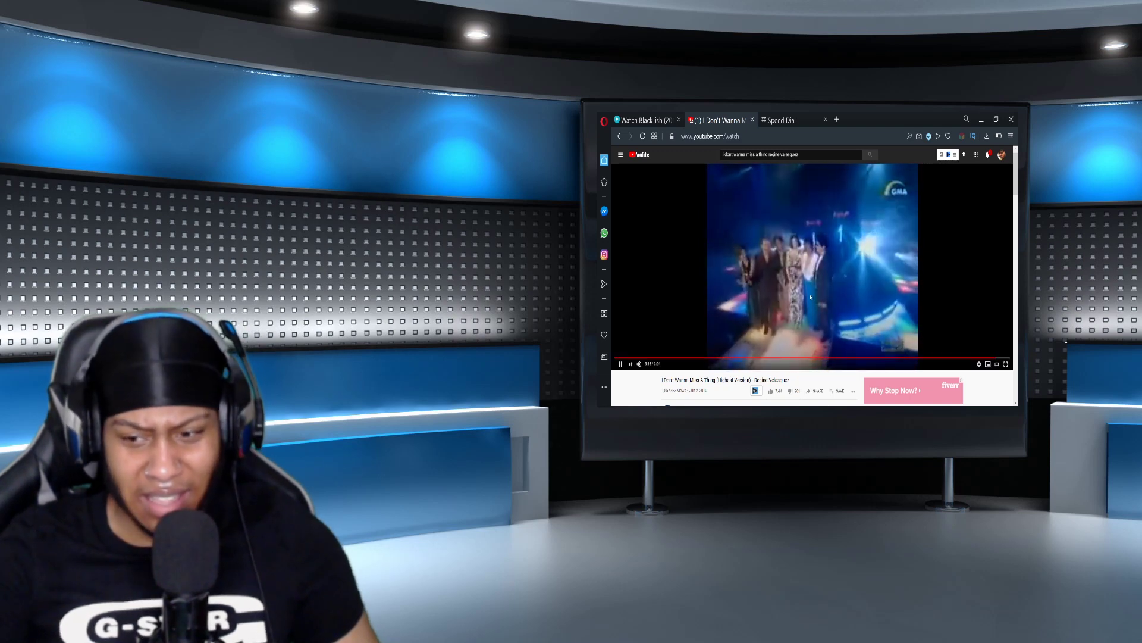
Pause the video on the brightly lit closing stage scene near its end.
{"action": "left_click", "coordinate": [811, 298]}
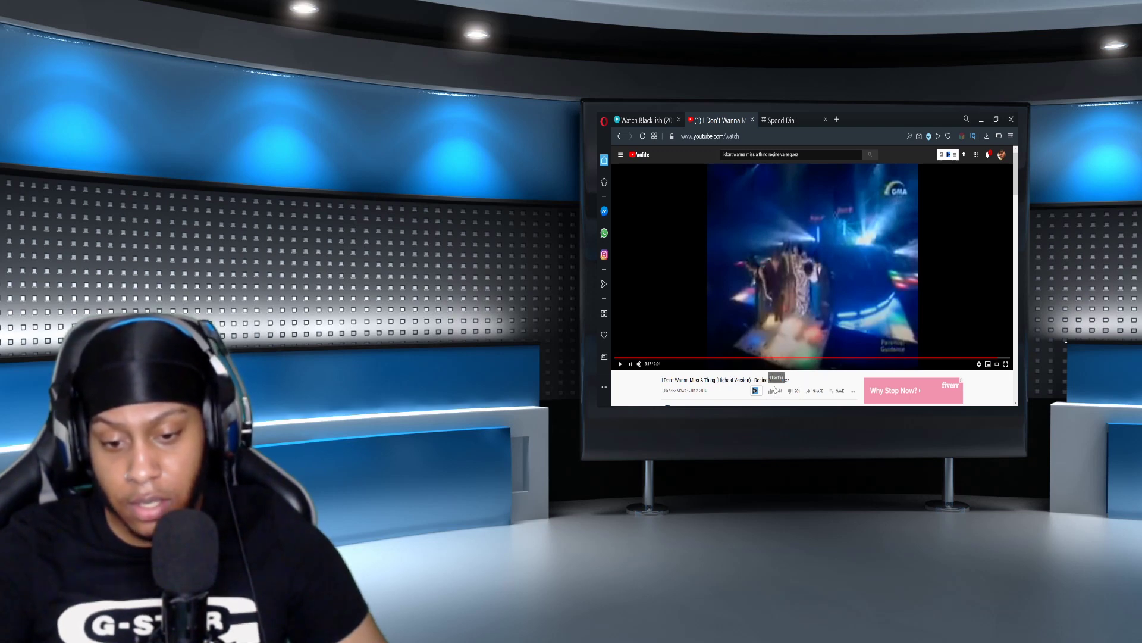
Thumbs-up the finished 'I Don't Wanna Miss A Thing' video, adding it to Liked videos.
{"action": "left_click", "coordinate": [776, 390]}
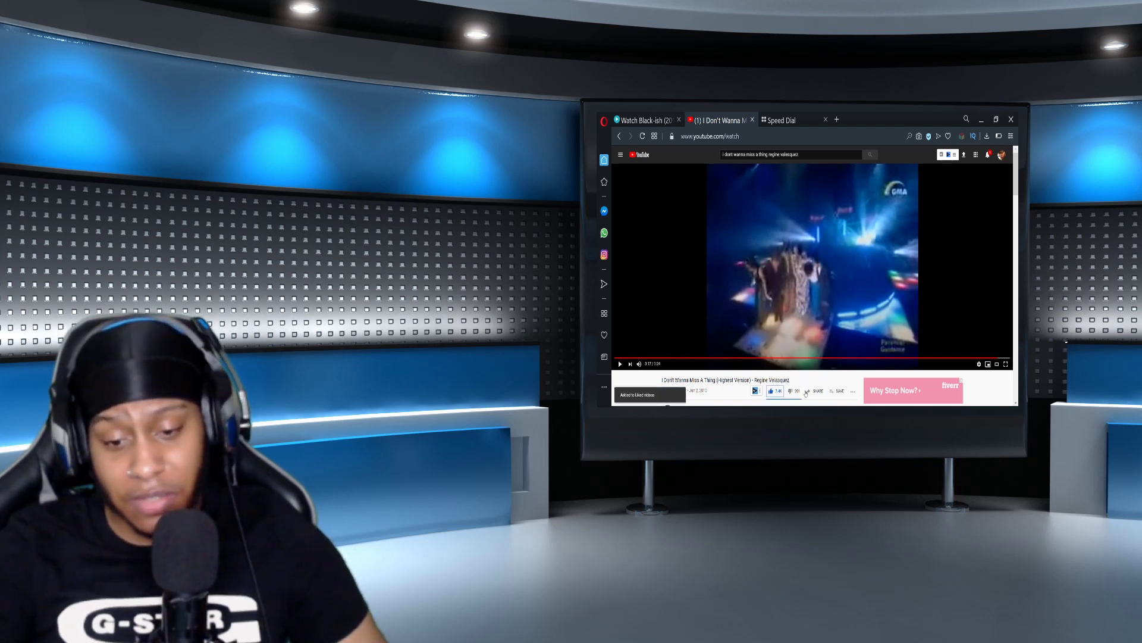